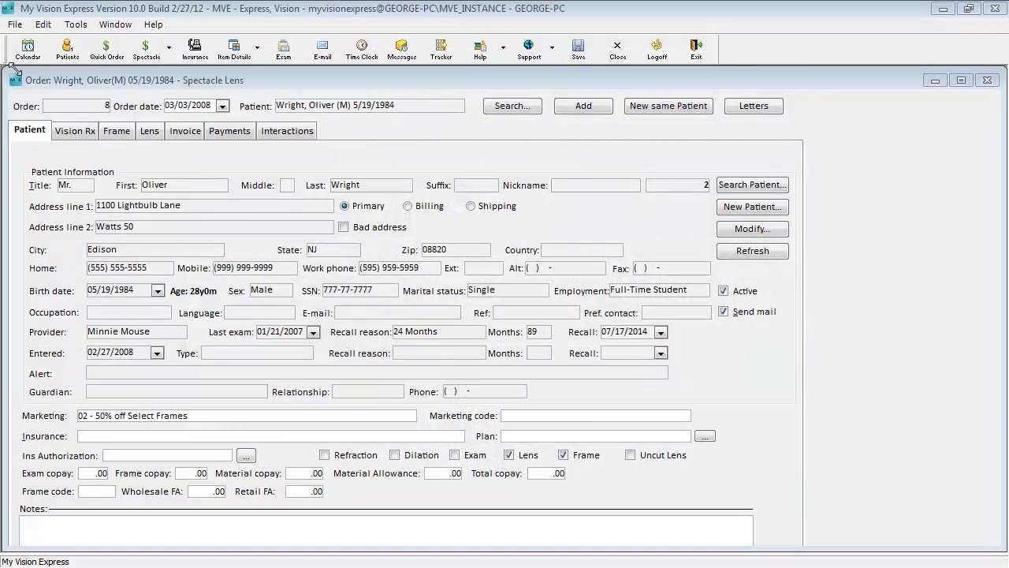
Launch the My Vision Express Customizer from File > Setup > Customizer.
click(14, 24)
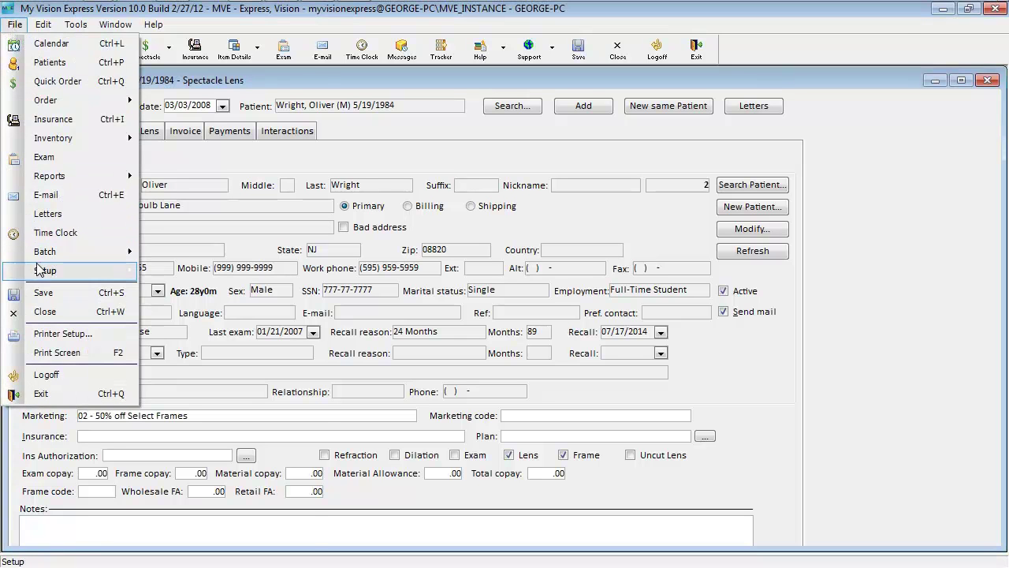
mouse_move(39, 272)
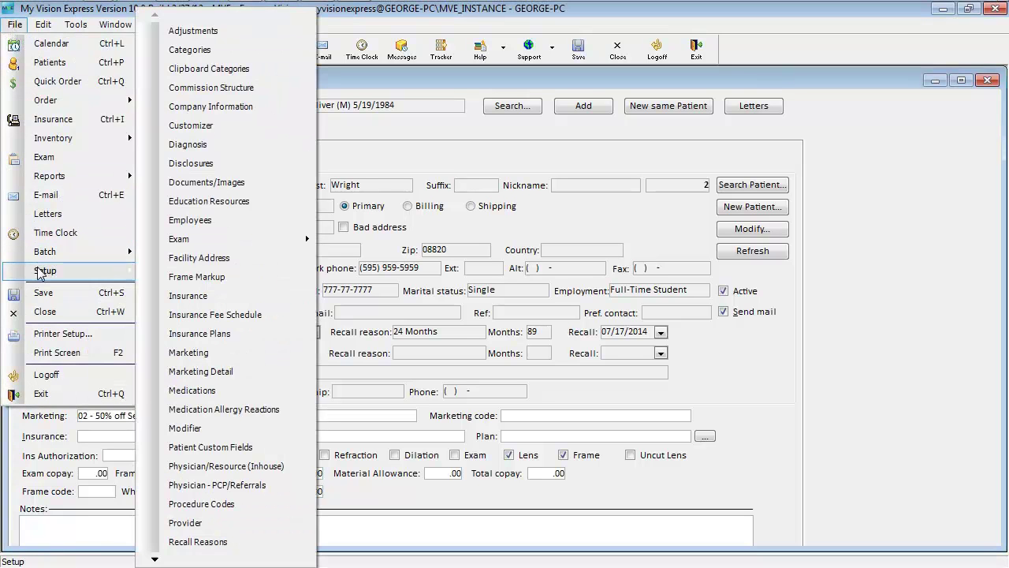
click(214, 131)
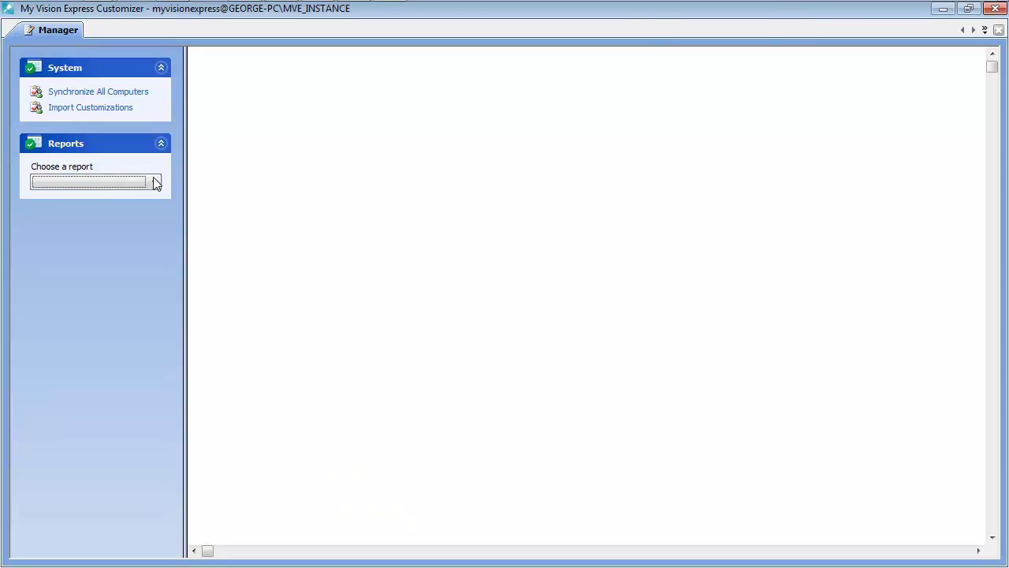
Select the Patient Receipt - Order Details report from the report list.
click(151, 183)
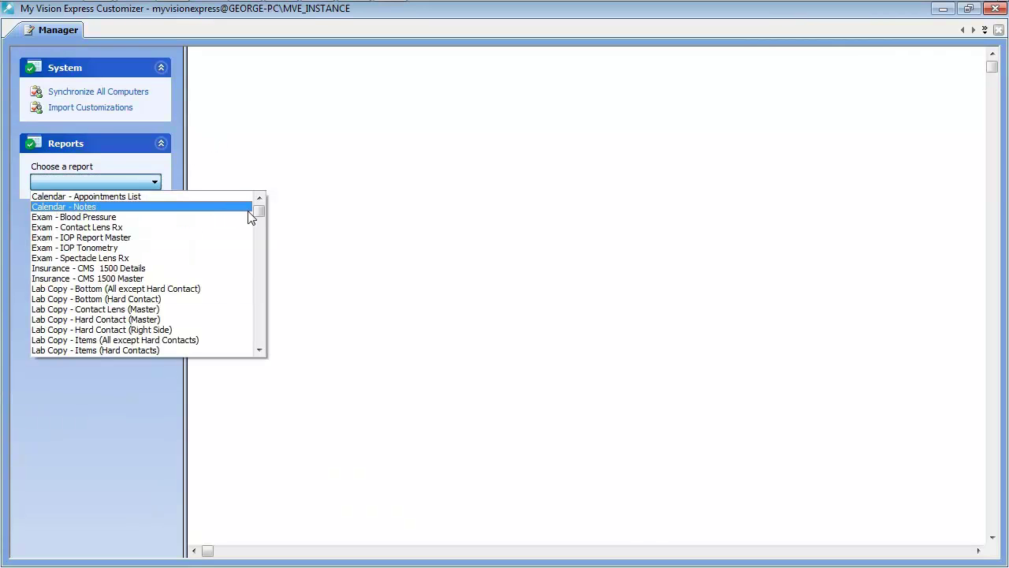
drag(258, 212, 254, 246)
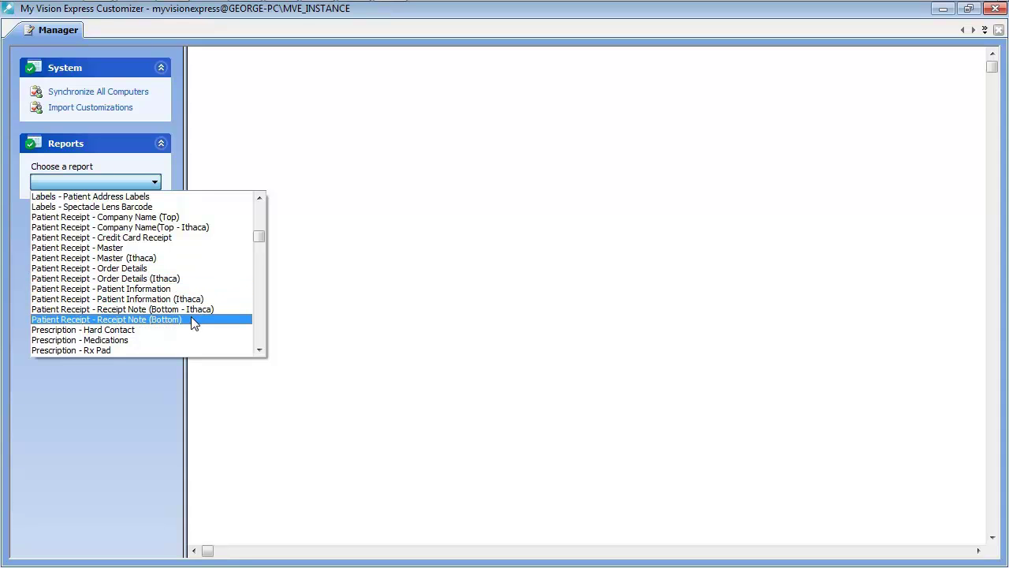
click(190, 275)
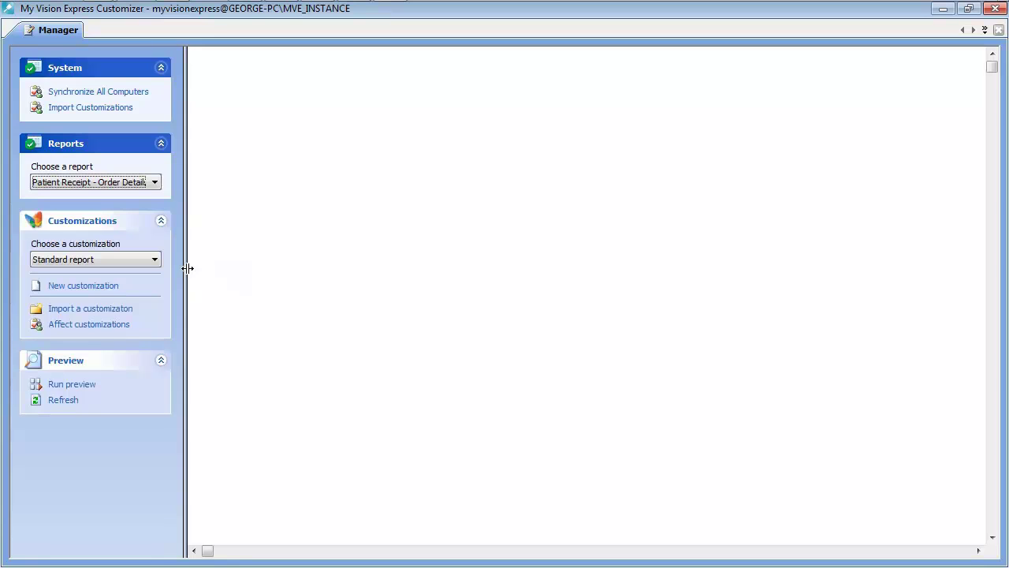
Create a new customization named 'custom patient receipt - order details'.
click(106, 287)
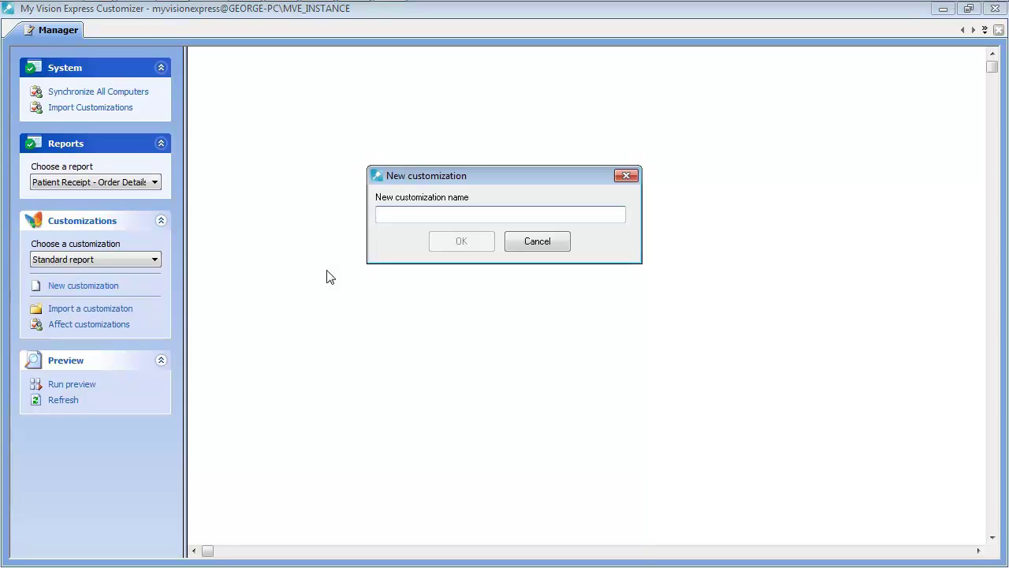
text(custom pa)
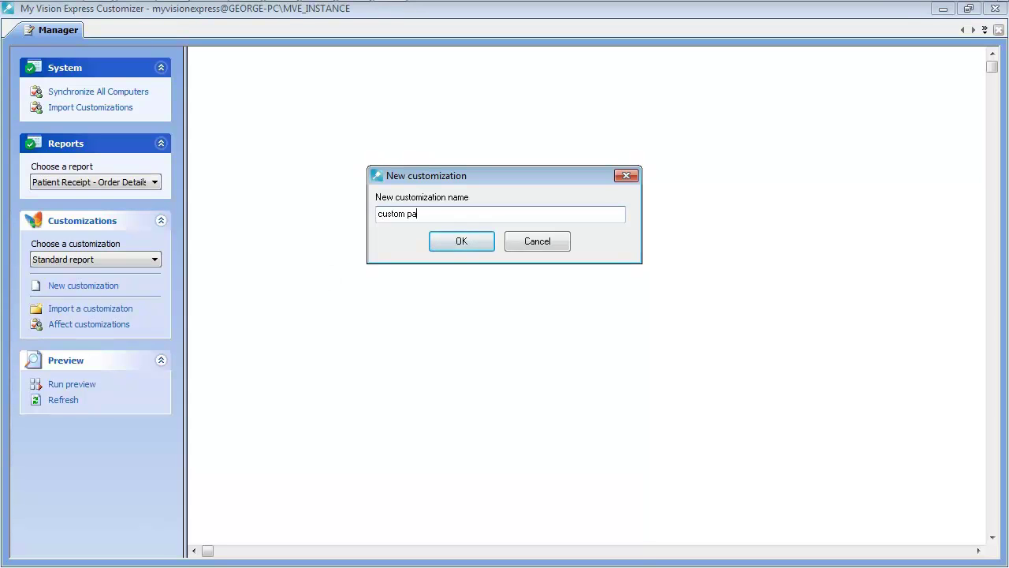
text(tient receipt - order details)
key(Return)
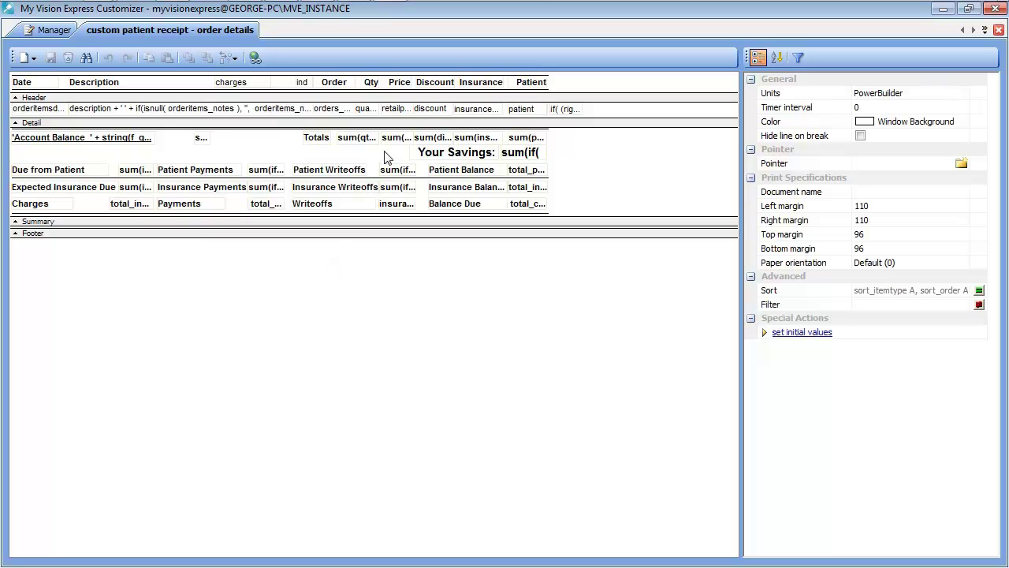
Drag the Your Savings field to the left edge of the Detail band and save.
drag(385, 148, 112, 158)
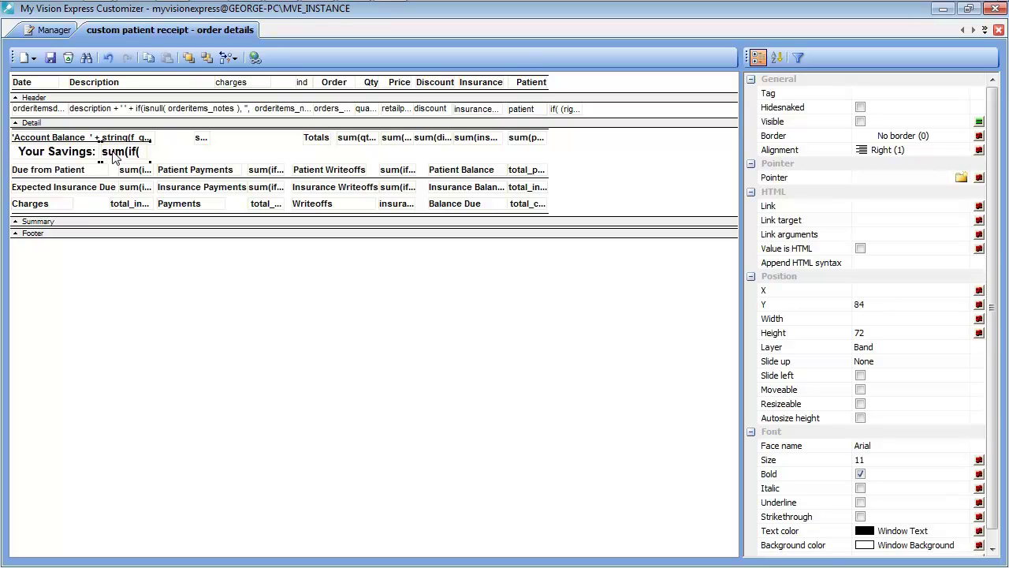
click(51, 60)
Return to the Manager and choose the Patient Receipt - Master report.
click(45, 31)
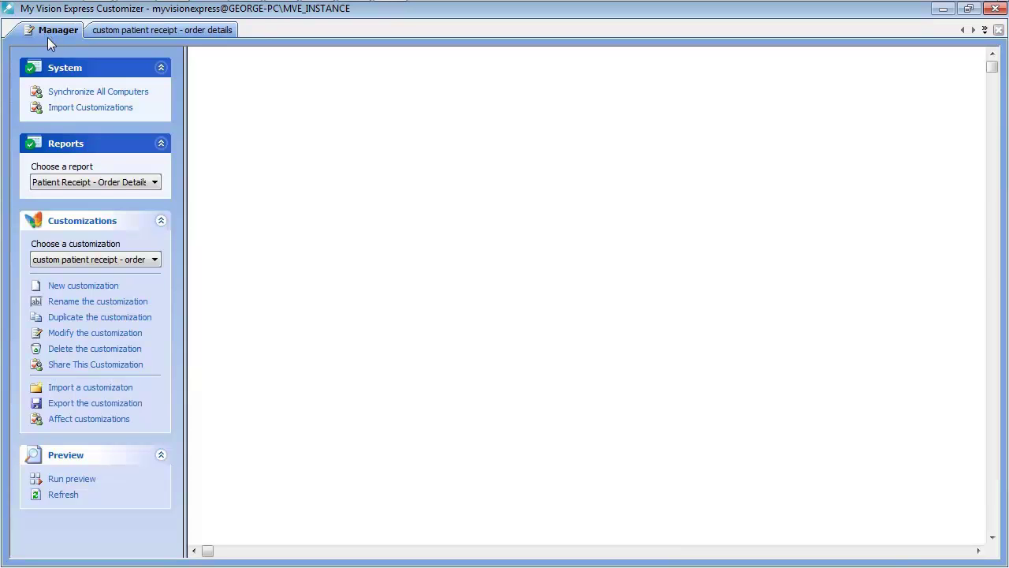
click(123, 181)
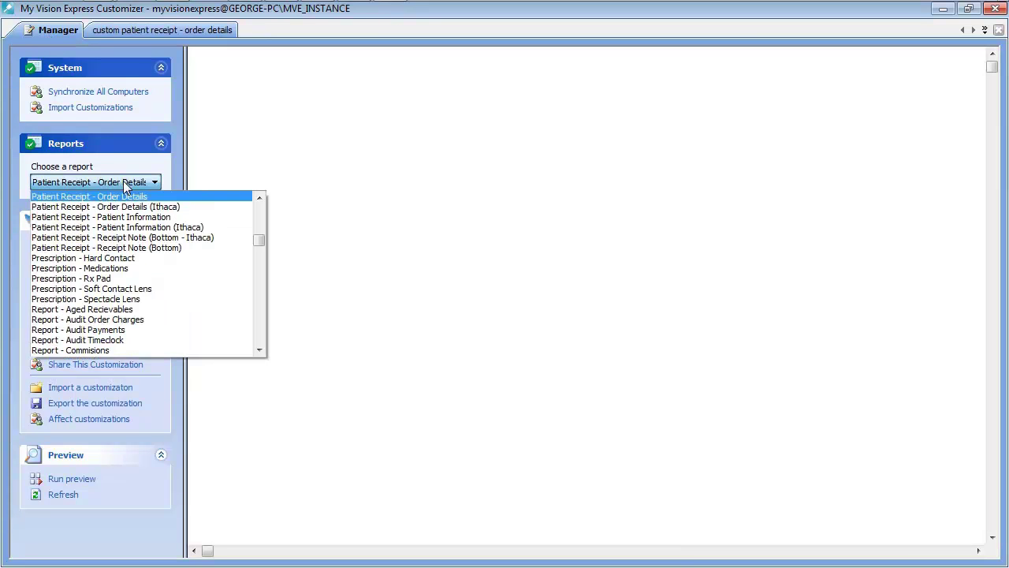
scroll(162, 264, up, 2)
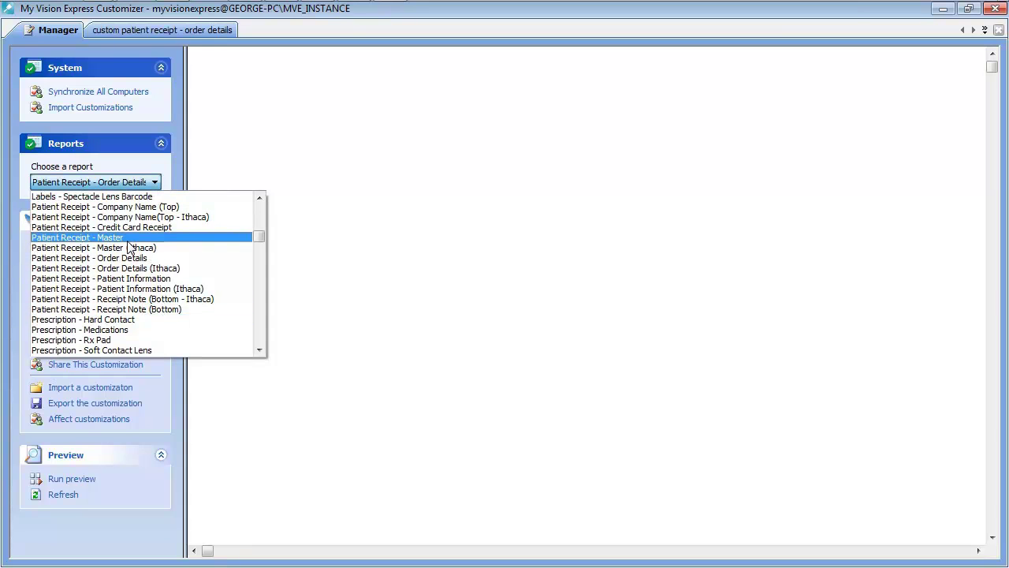
click(127, 240)
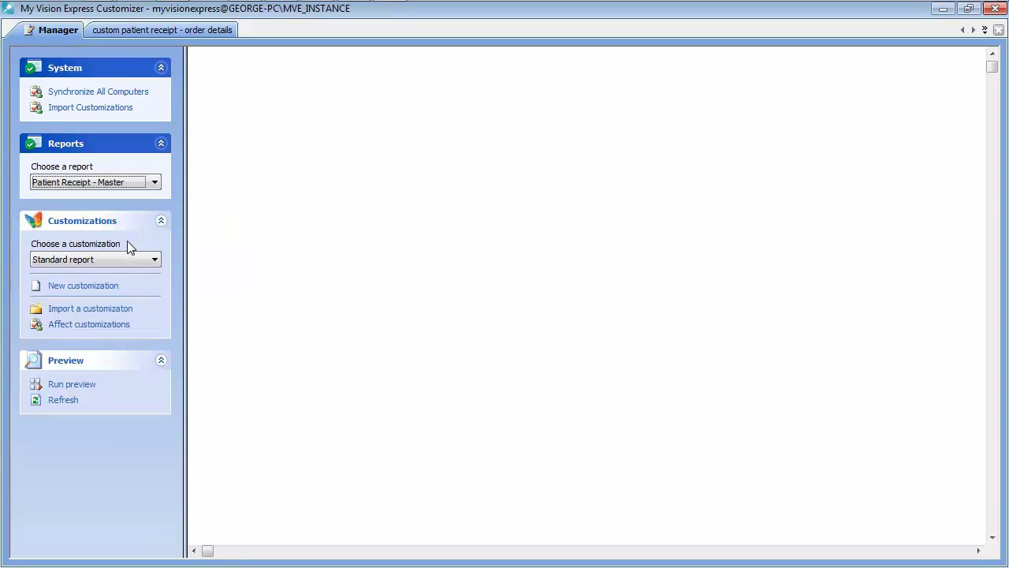
Create a new customization named 'CUSTOM PATIENT RECEIPT - MASTER'.
click(103, 286)
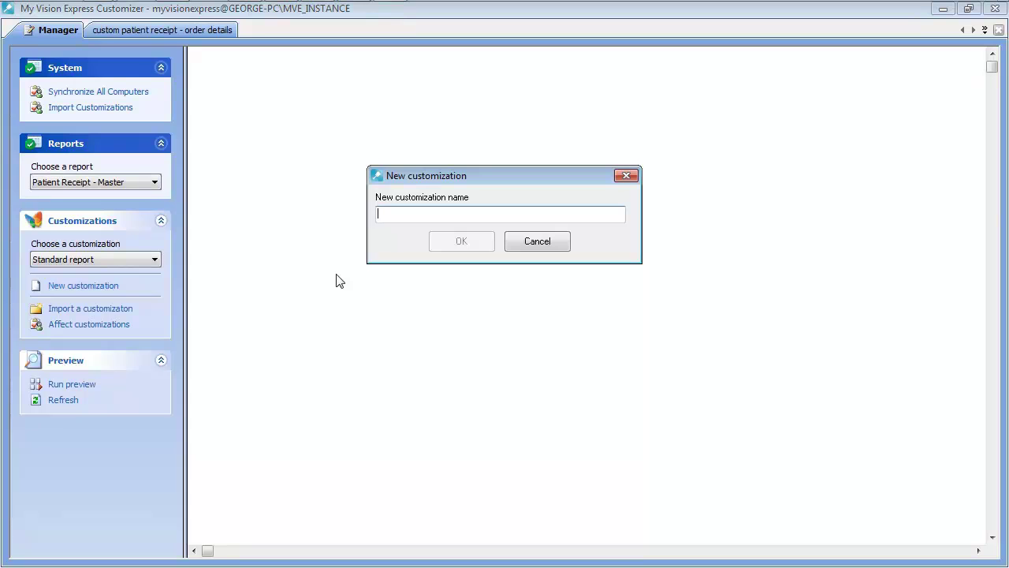
text(C)
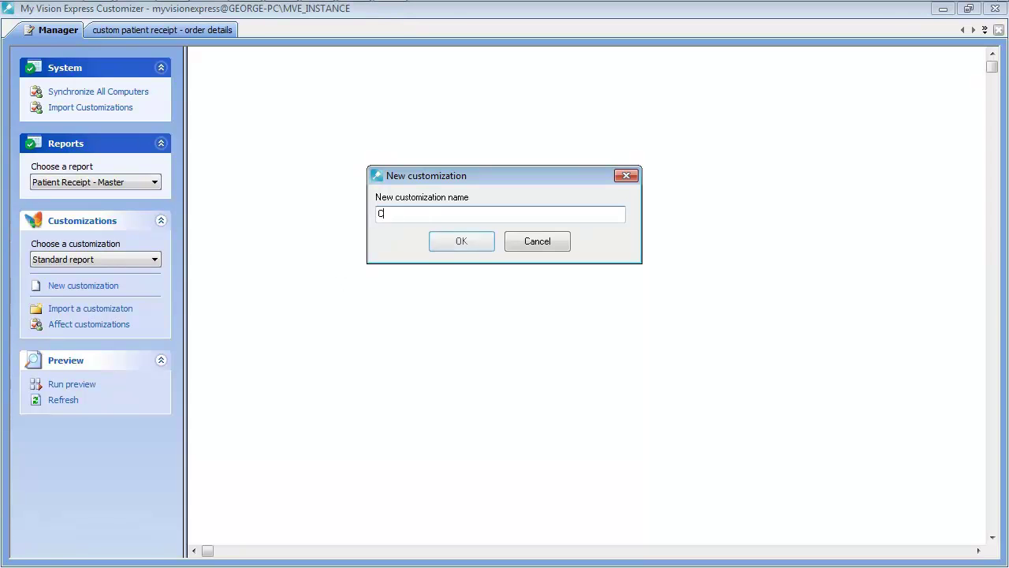
text(USTOM PATI)
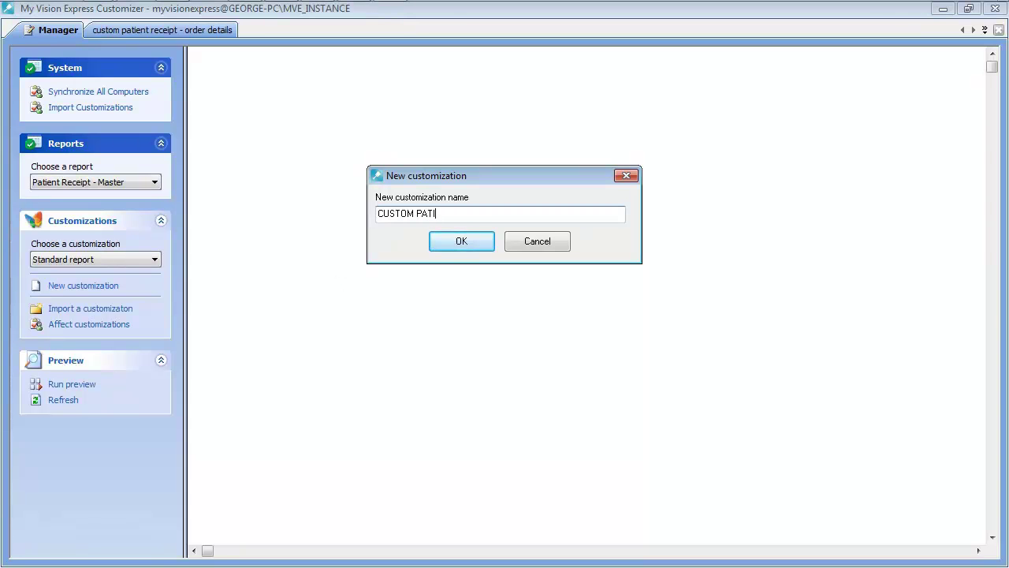
text(ENT RECEIPT - MASTER)
key(Return)
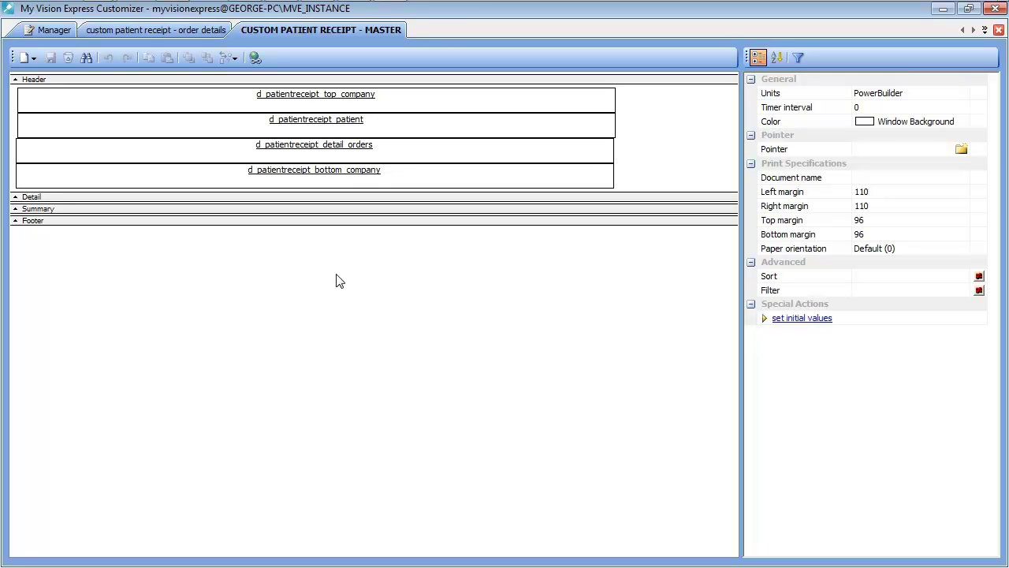
Select the d_patientreceipt_detail_orders subreport in the master receipt layout.
click(386, 156)
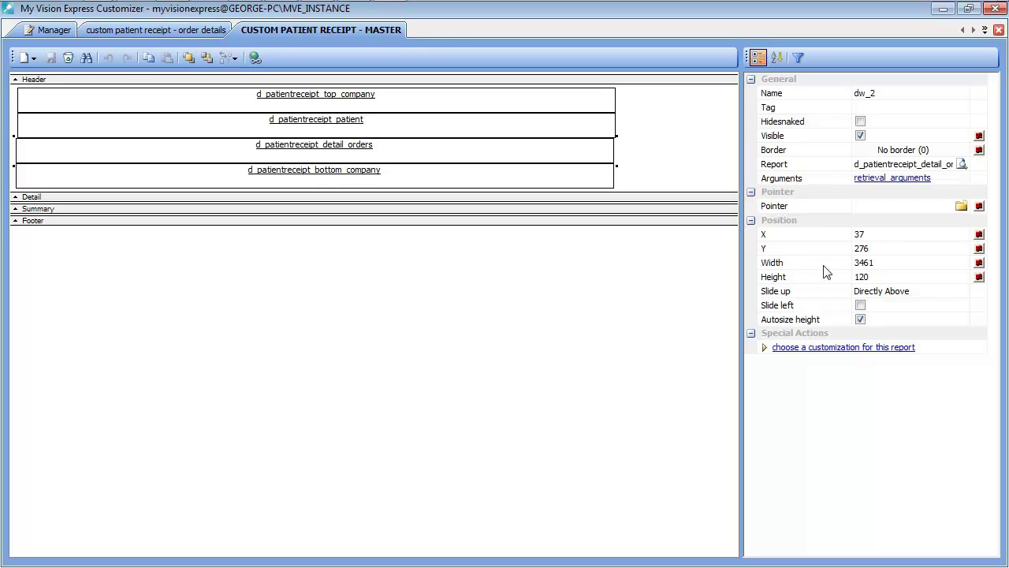
Assign 'custom patient receipt - order details' to the detail orders subreport and save the layout.
click(833, 353)
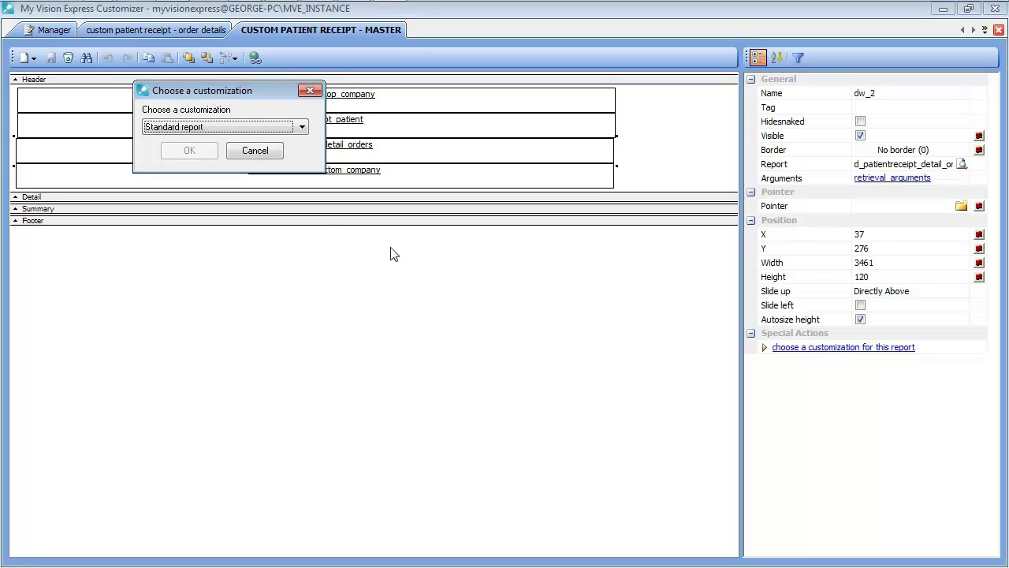
click(300, 131)
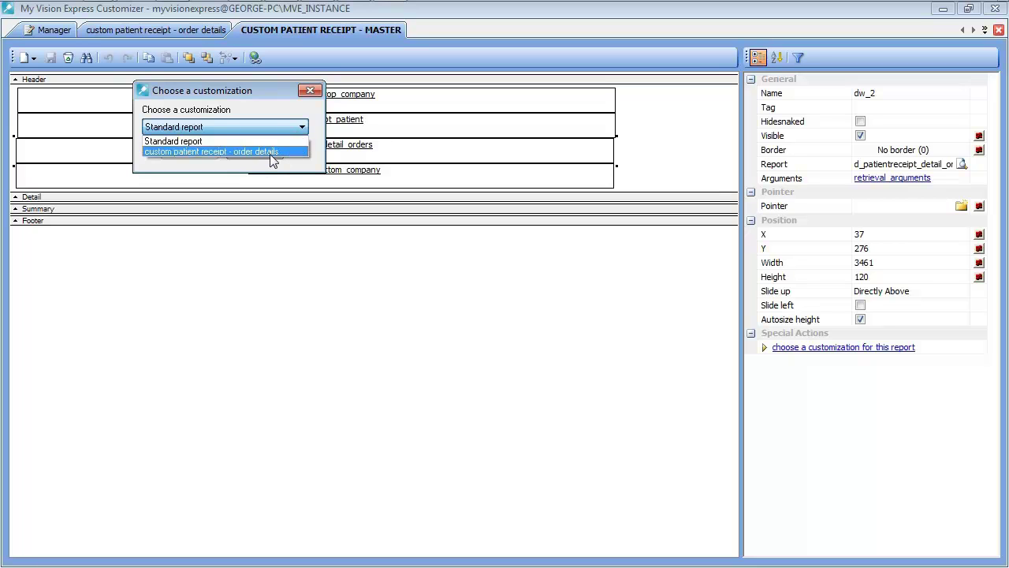
click(272, 152)
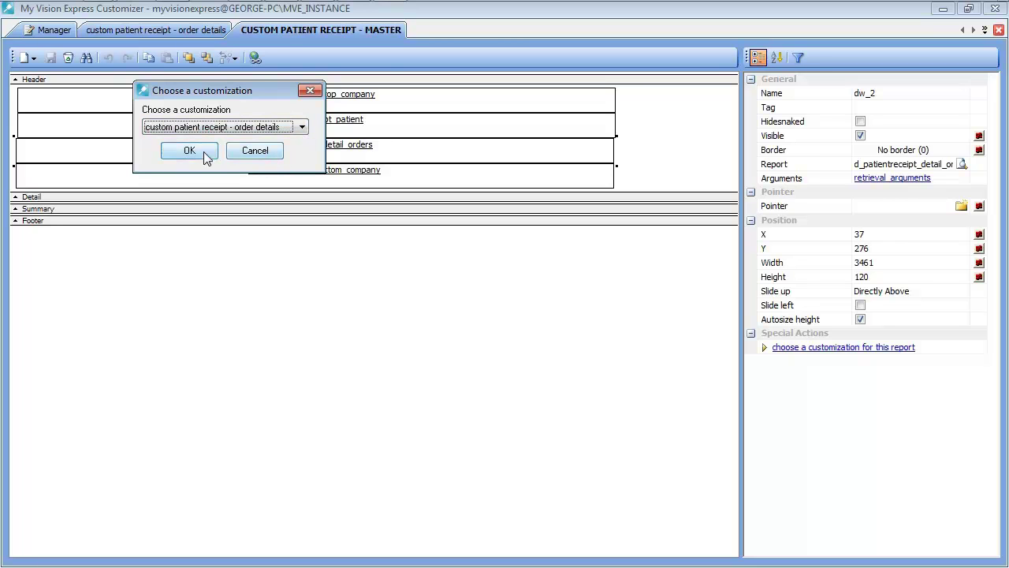
click(189, 151)
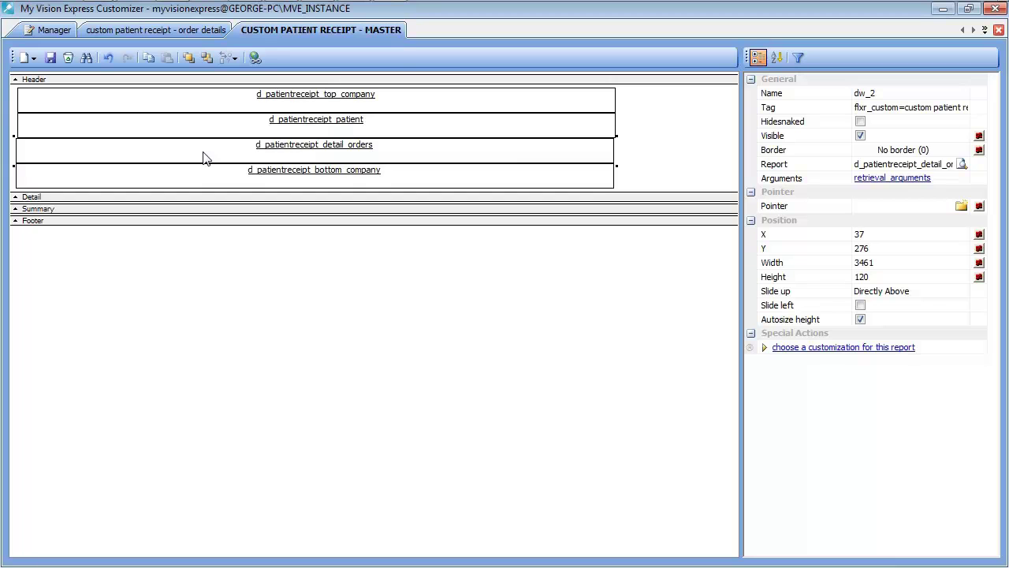
click(46, 67)
Return to the Manager and open Report Affections for CUSTOM PATIENT RECEIPT - MASTER.
click(43, 29)
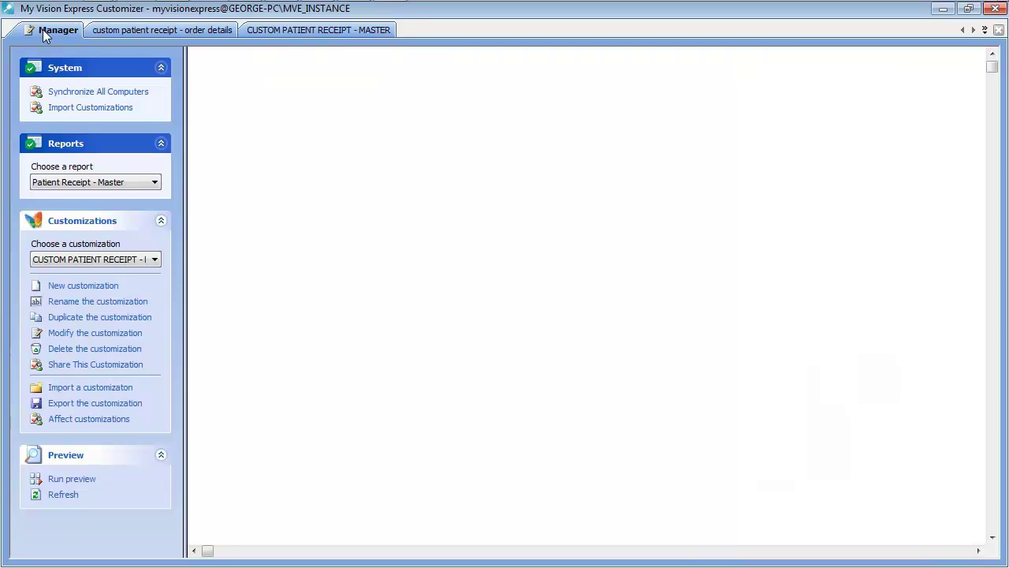
click(62, 419)
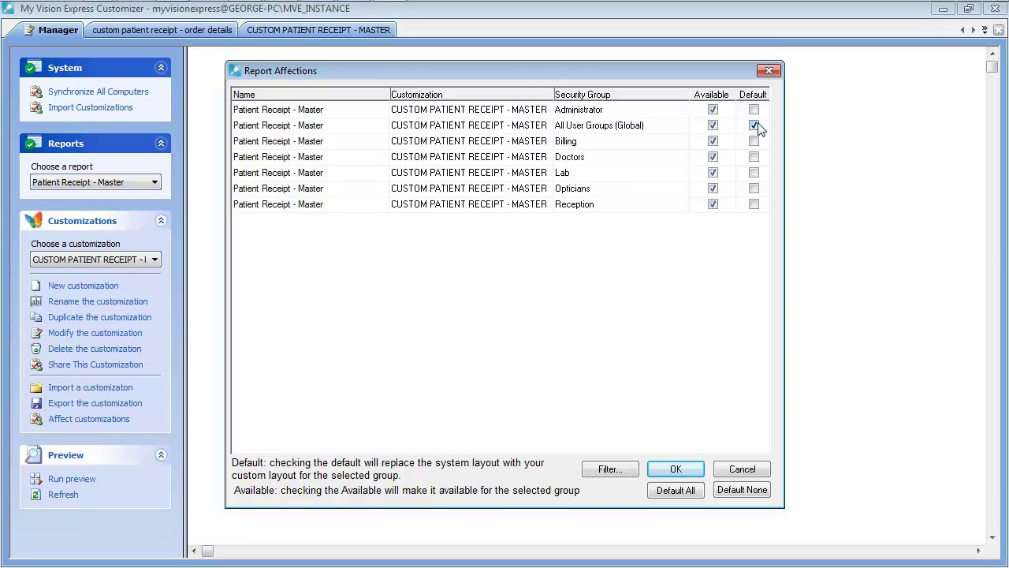
Tick Default for Doctors and Lab, apply Default All, and confirm the affections.
click(754, 156)
click(754, 172)
click(687, 494)
click(678, 470)
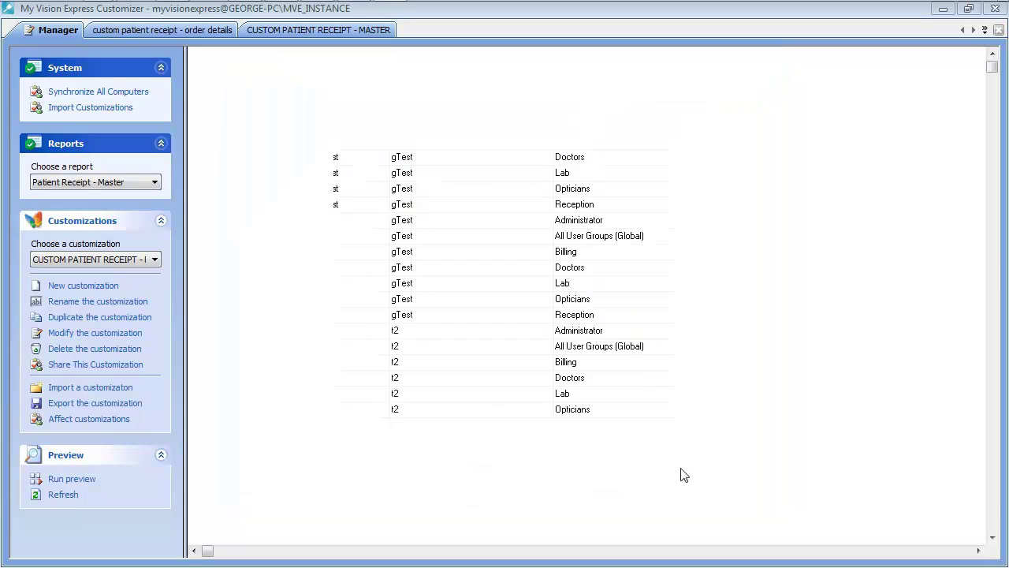
Minimize the Customizer and open Customizer Maintenance from the Tools menu.
click(942, 9)
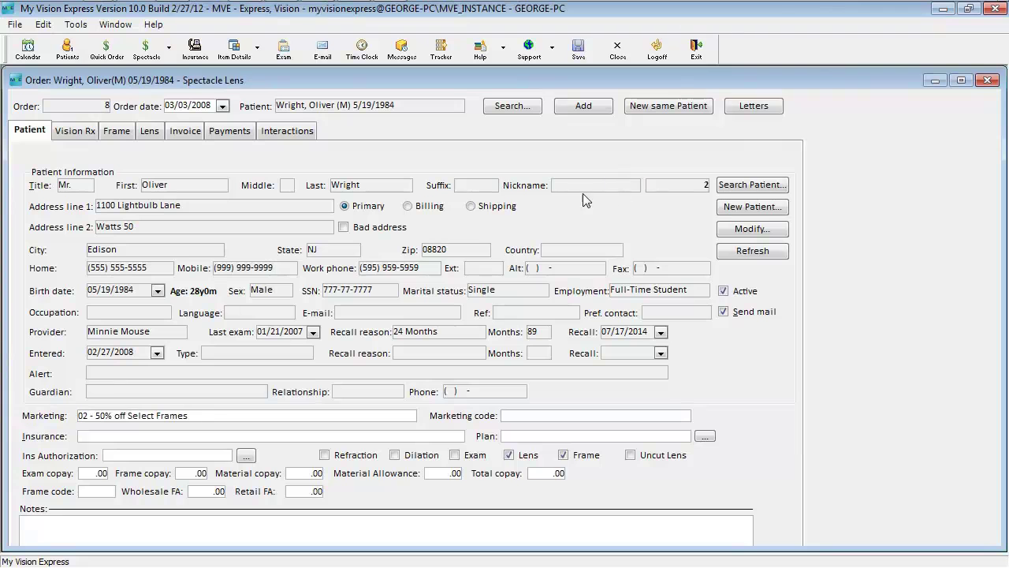
click(74, 25)
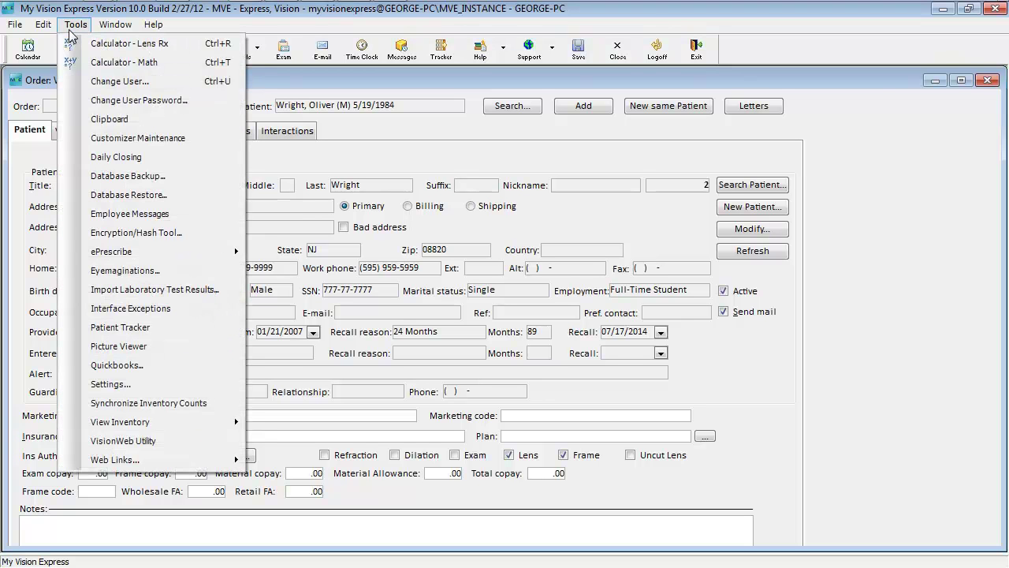
click(118, 138)
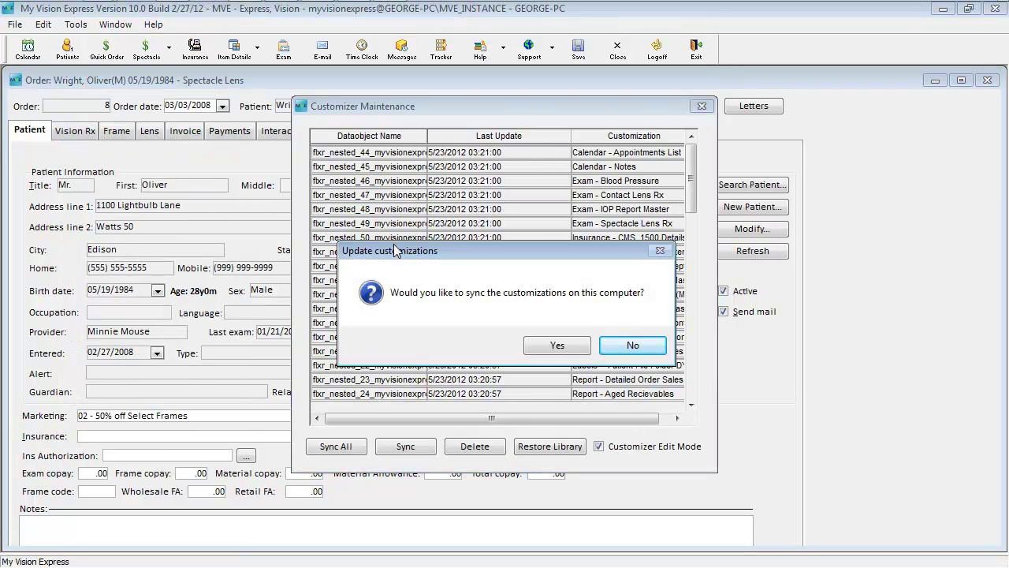
Sync all 65 customizations to this computer, then close Customizer Maintenance.
click(576, 350)
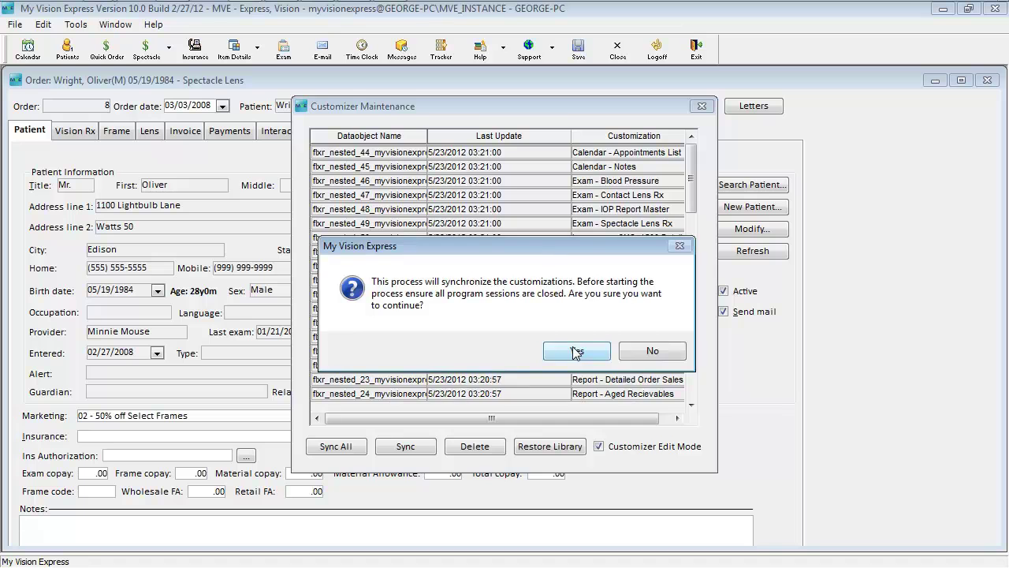
click(576, 351)
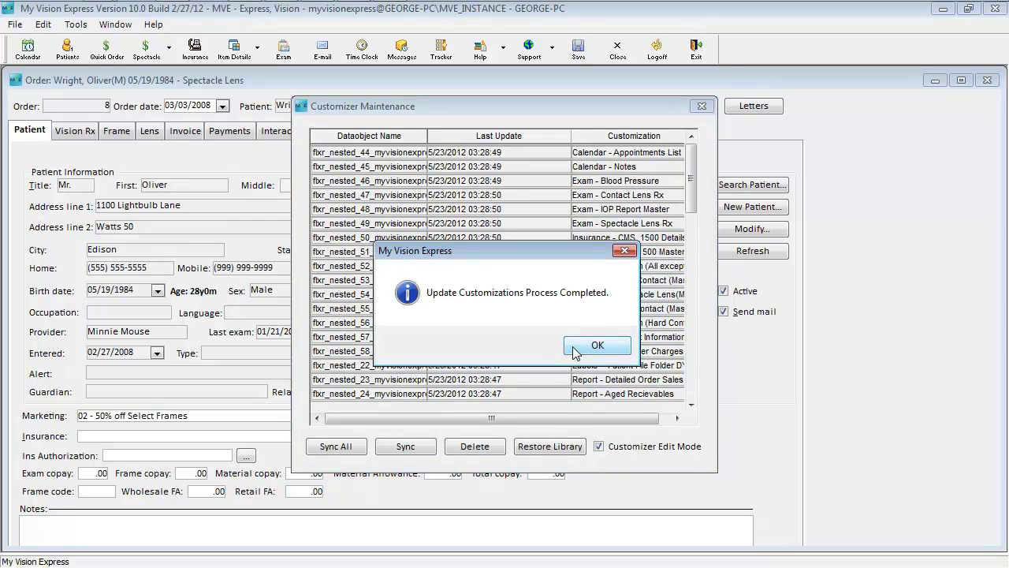
click(574, 348)
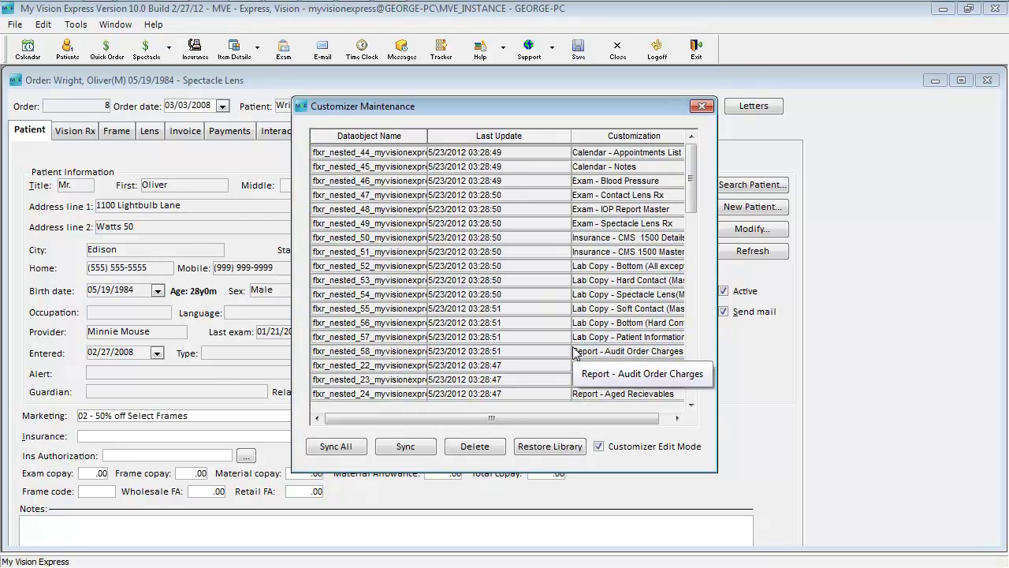
click(702, 107)
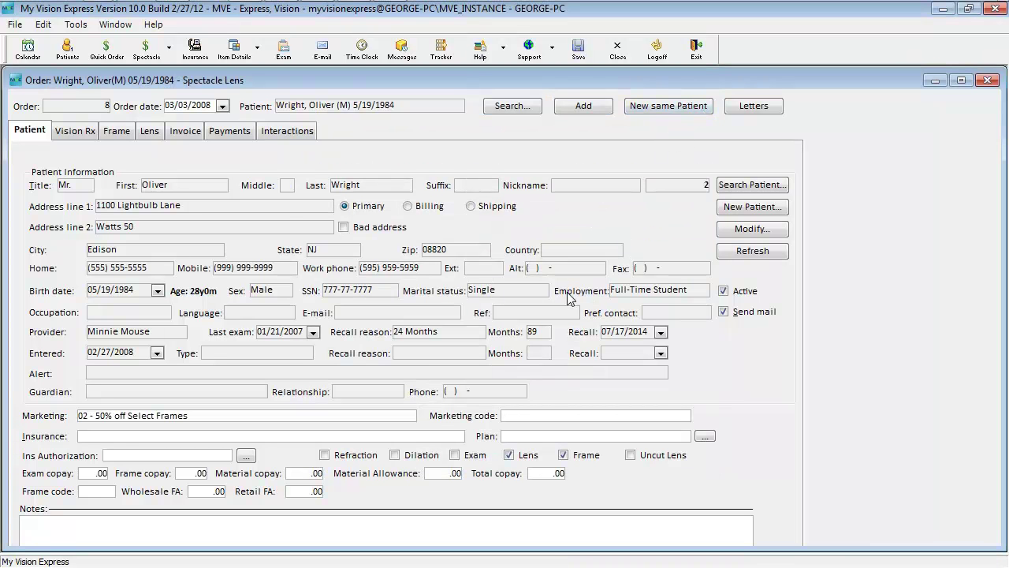
Preview the patient receipt from the order's Payments page, showing Your Savings 75.00.
click(245, 136)
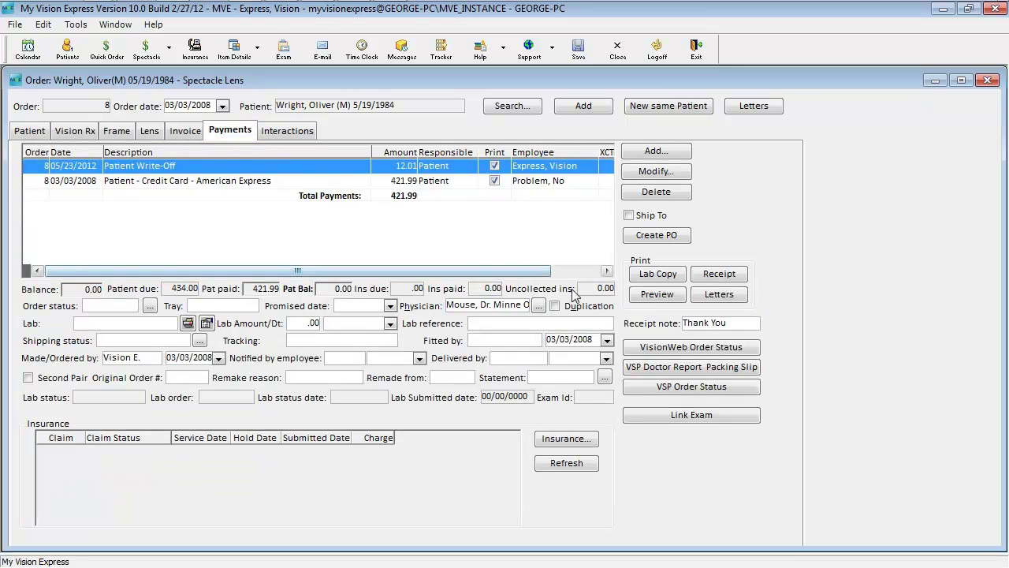
click(654, 294)
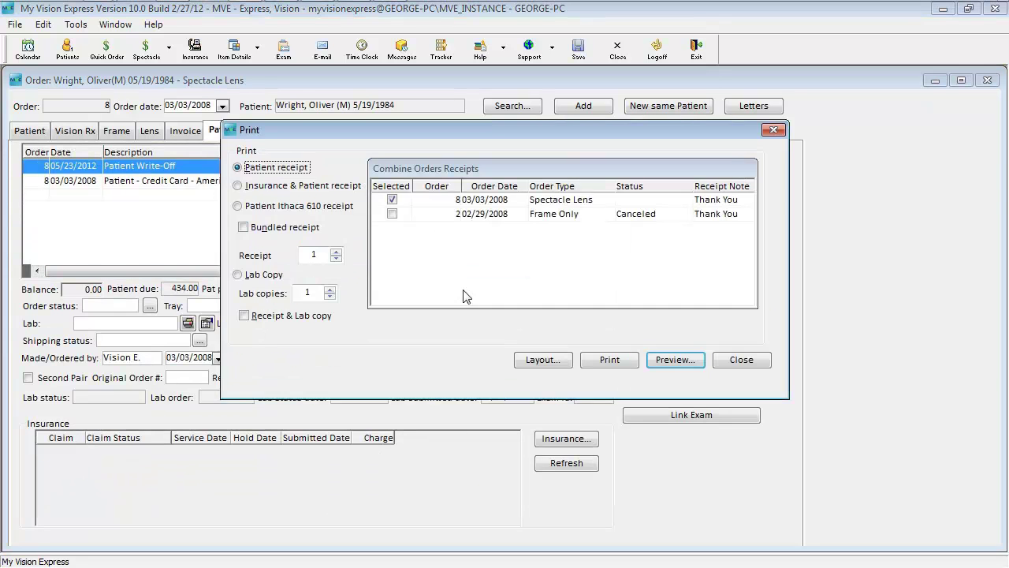
click(680, 363)
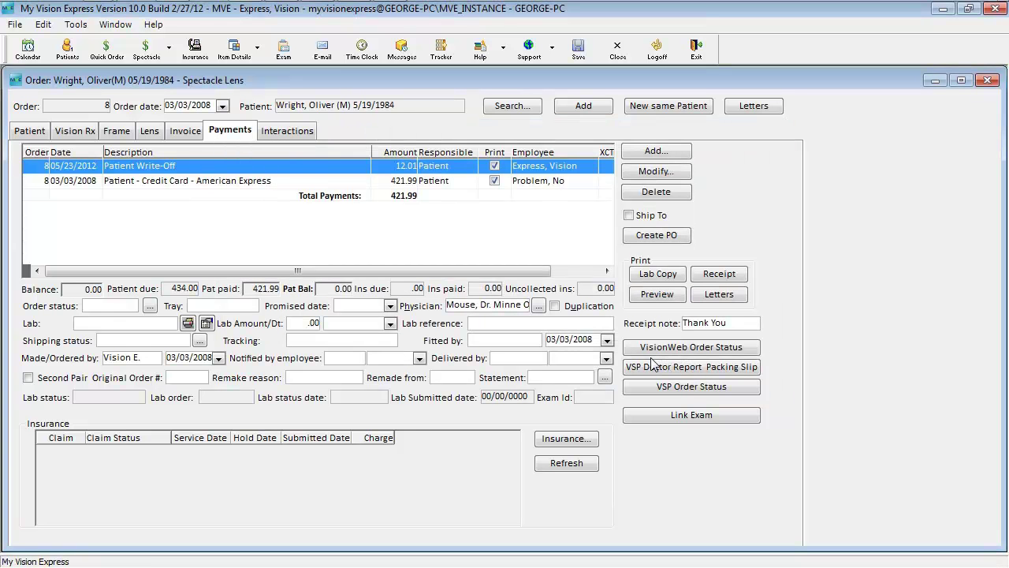